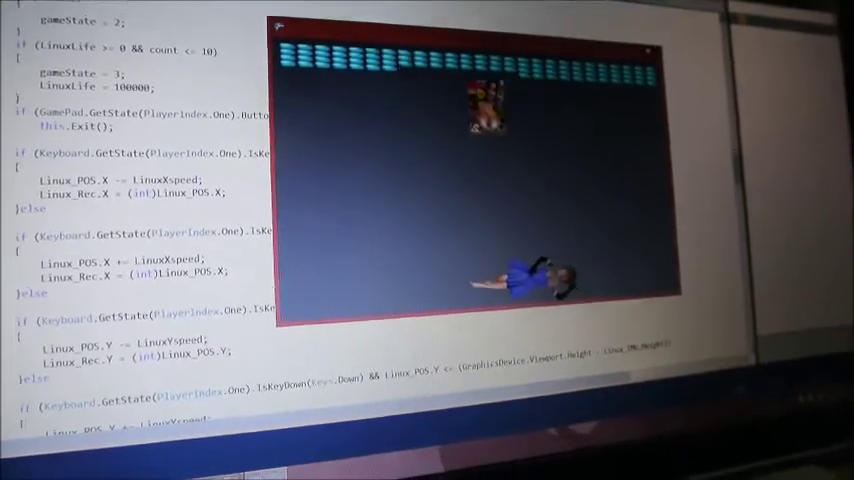
Steer the player left, right and up to return the falling magazine into the bricks.
key(Left)
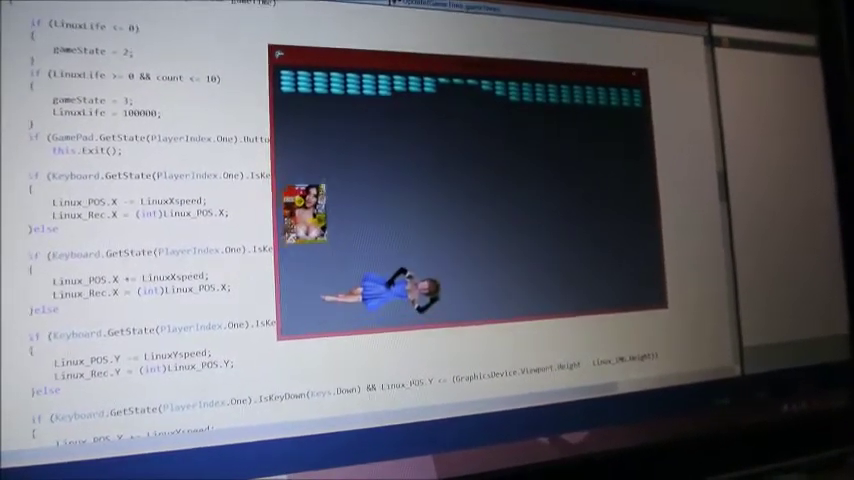
key(Right)
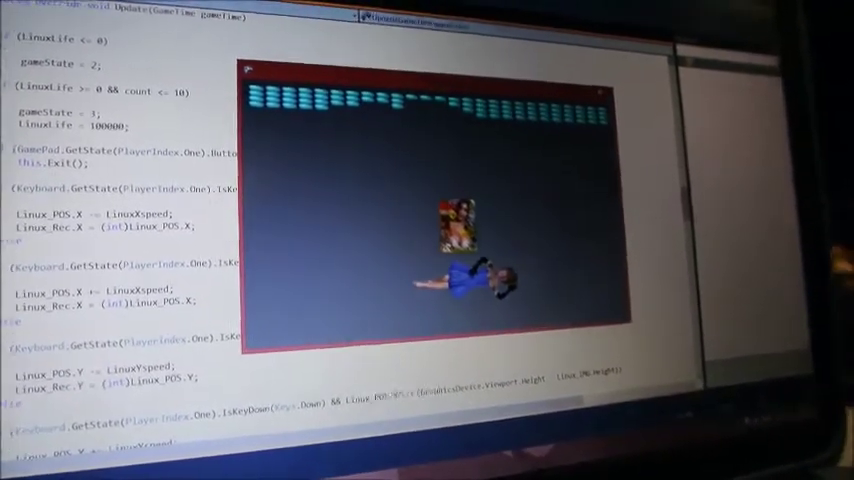
key(Up)
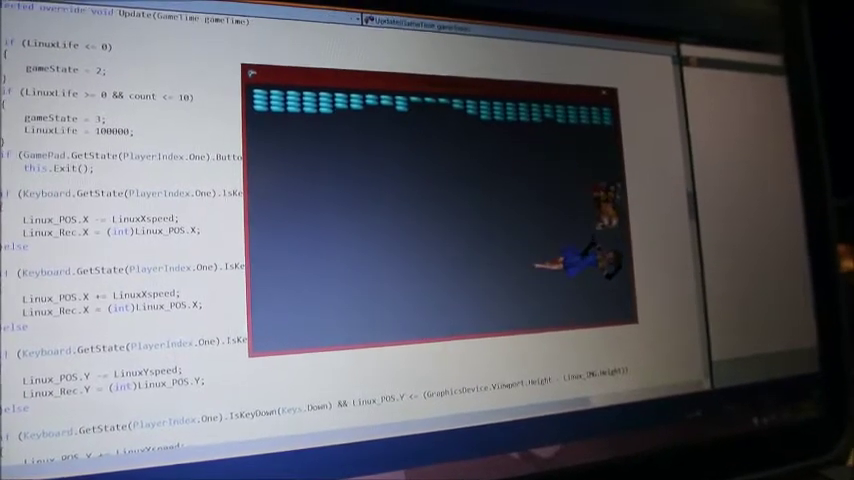
key(Left)
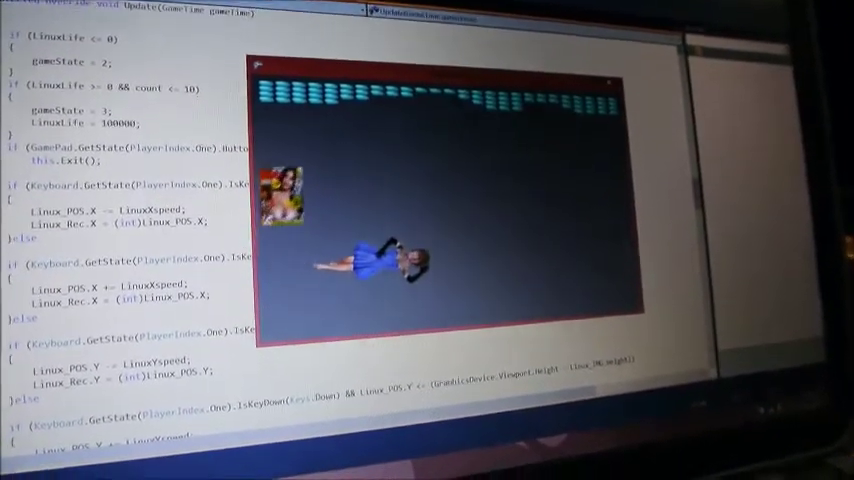
key(Right)
key(Right)
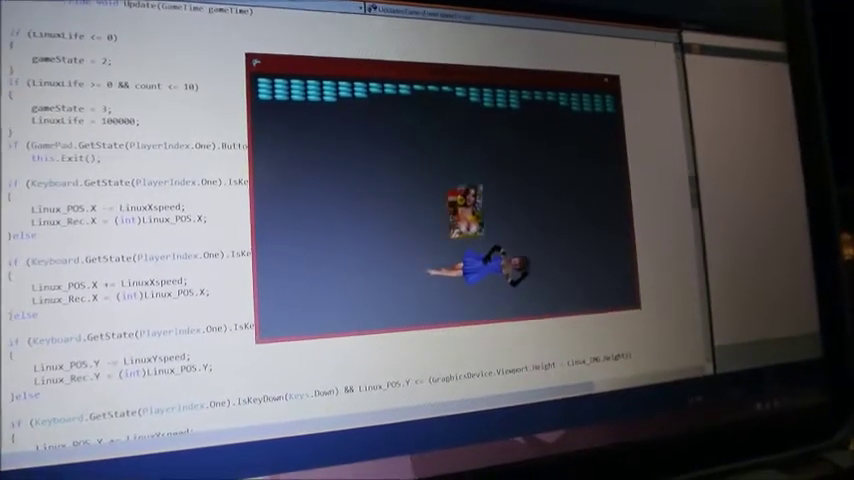
key(Right)
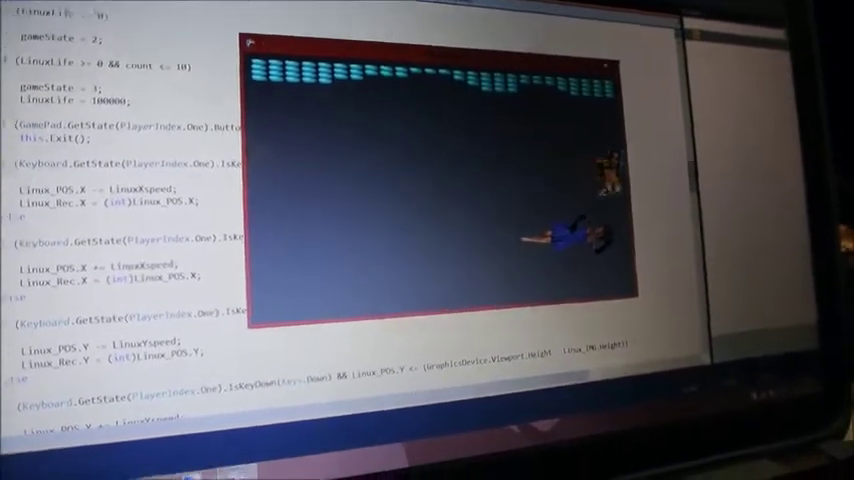
Keep chasing the magazine left and right until only a sparse group of bricks remains on the right.
key(Left)
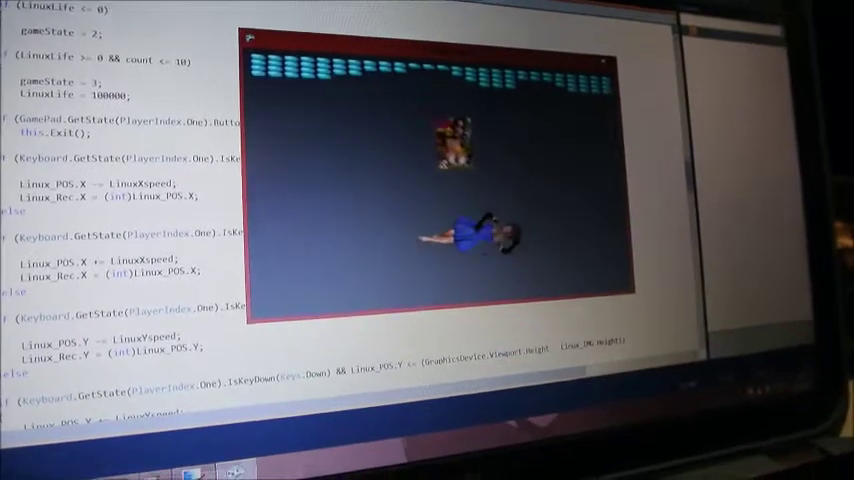
key(Left)
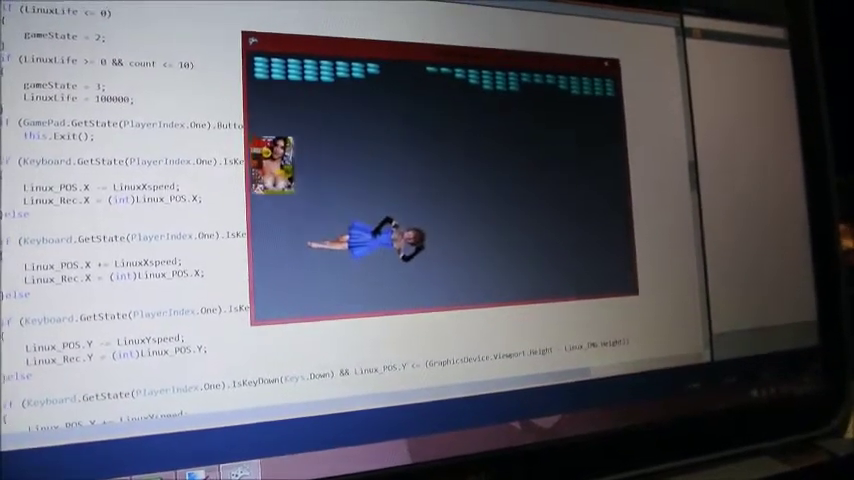
key(Right)
key(Right)
key(Up)
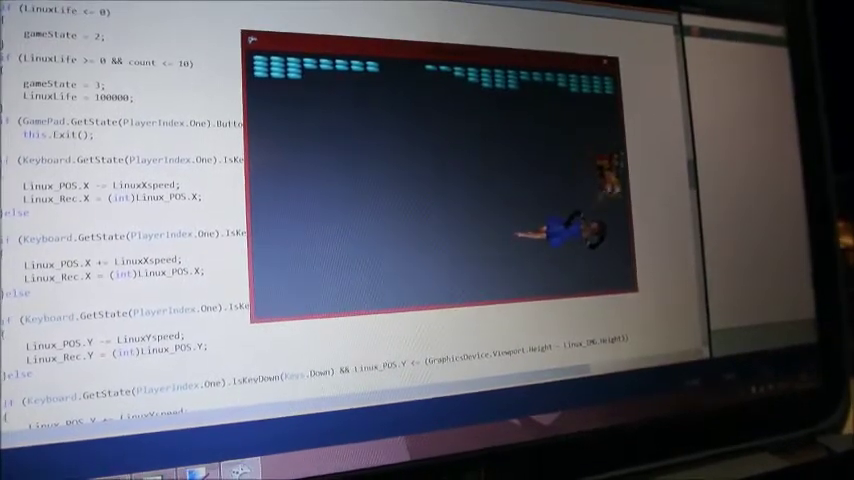
key(Left)
key(Down)
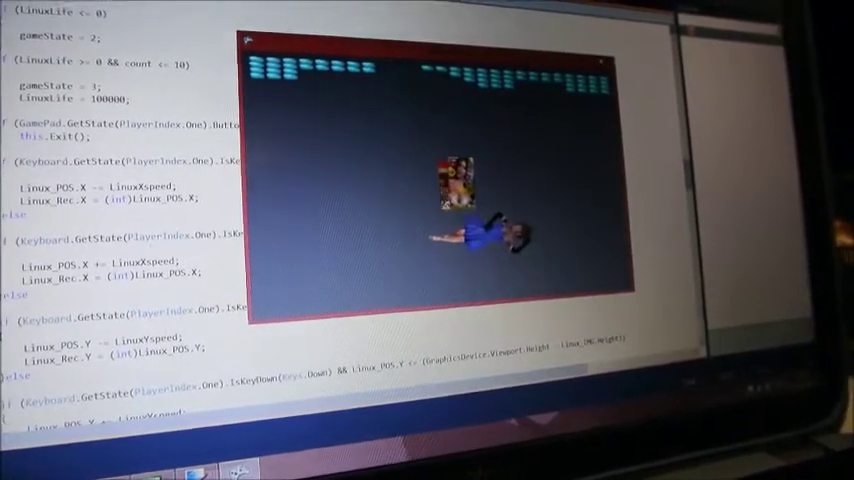
key(Left)
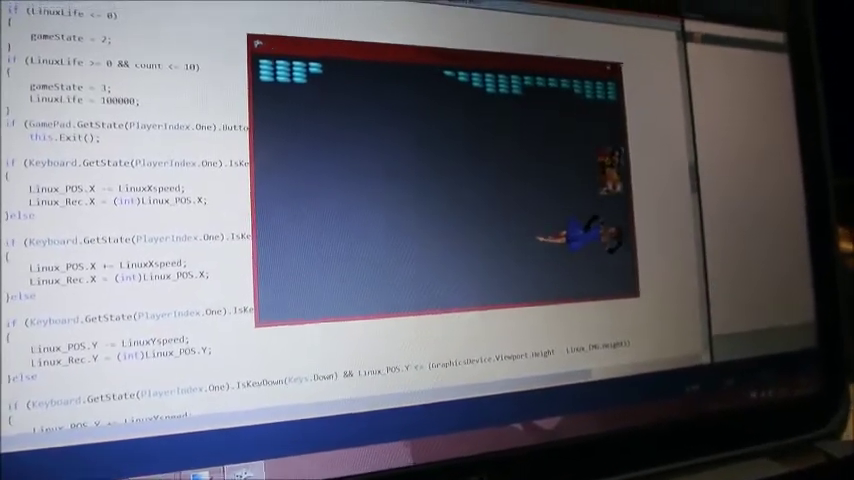
key(Left)
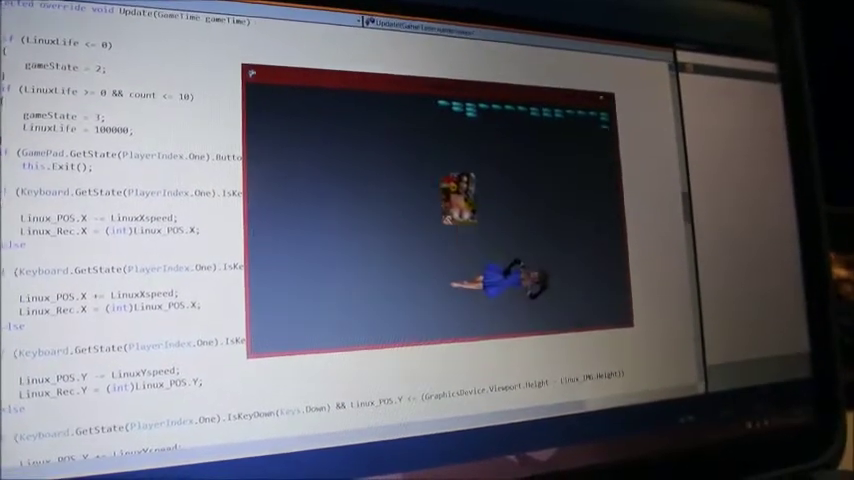
Chase the magazine around the game area, knocking out bricks until two small top clusters remain.
key(Left)
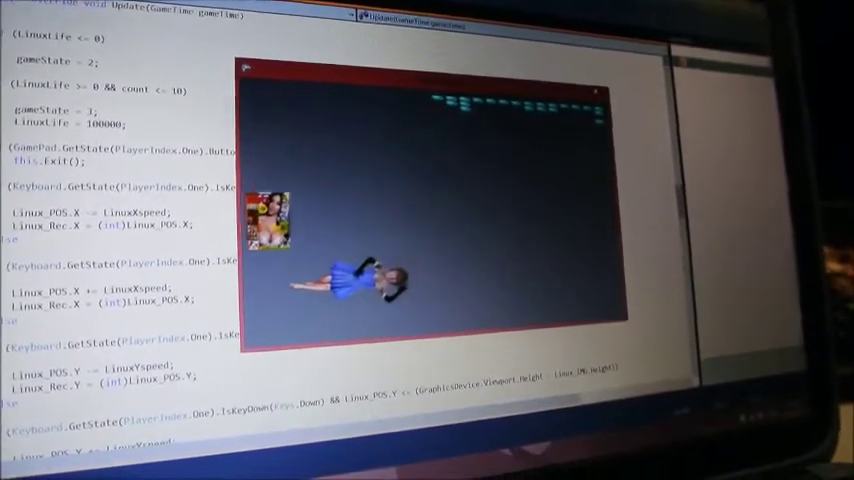
key(Right)
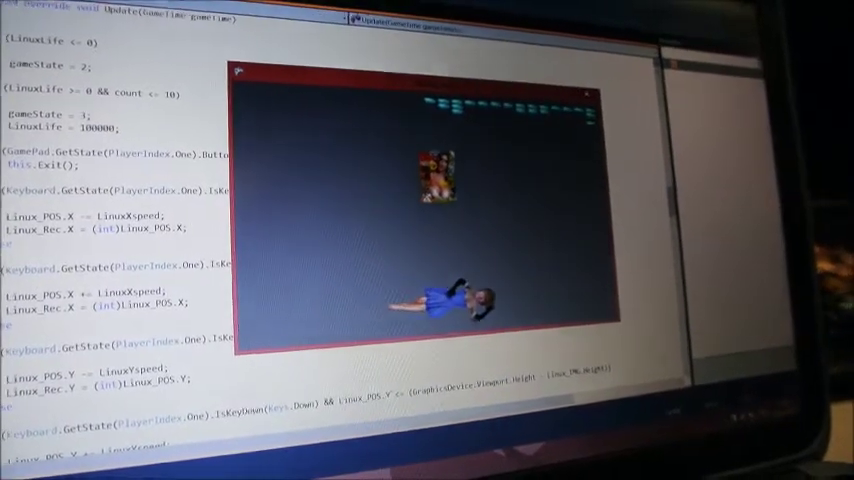
key(Right)
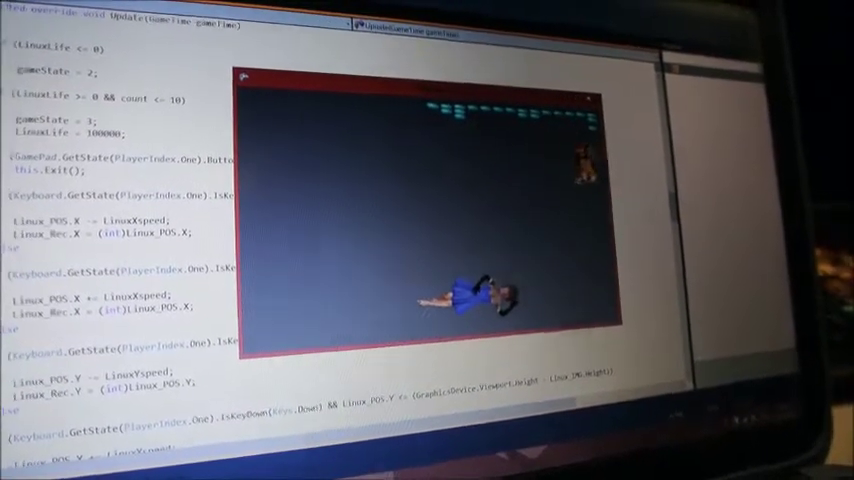
key(Left)
key(Up)
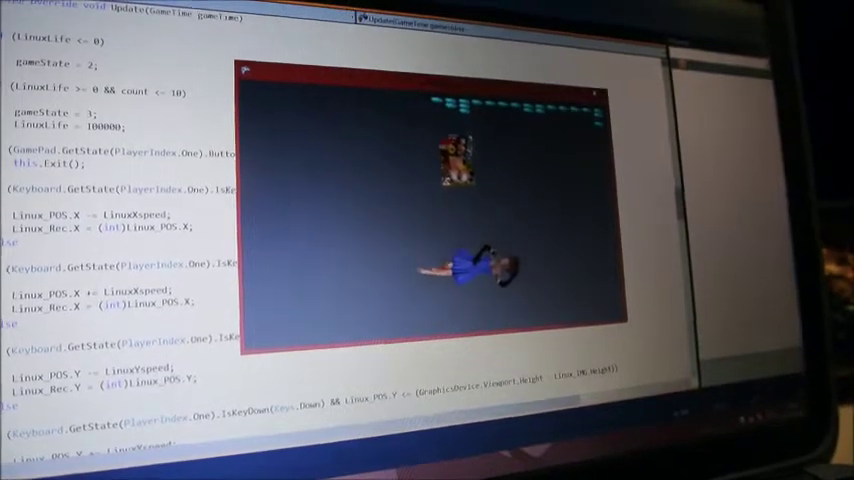
key(Left)
key(Down)
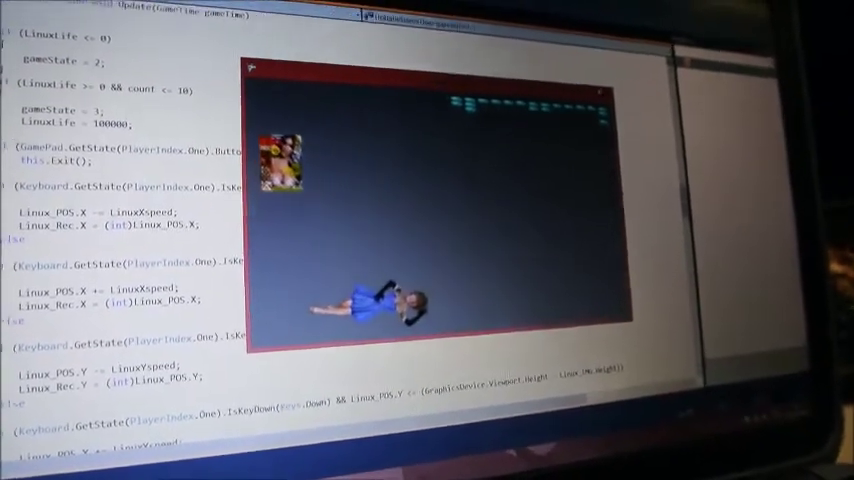
key(Up)
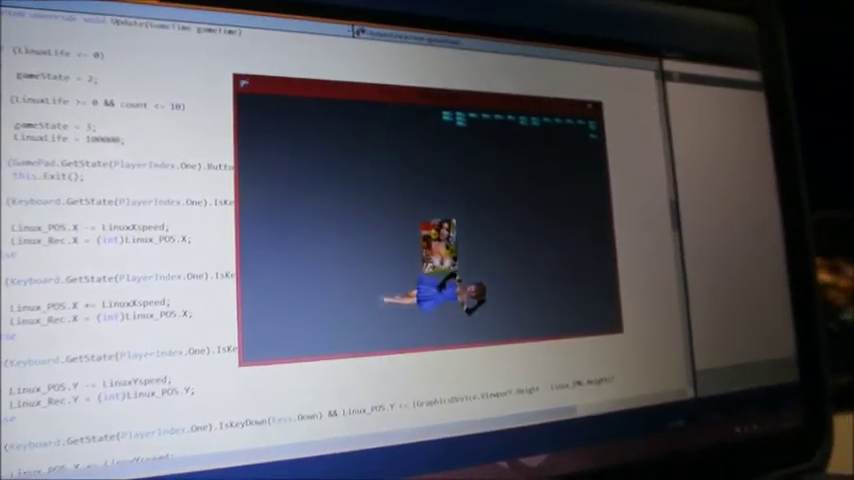
key(Right)
key(Right)
key(Right)
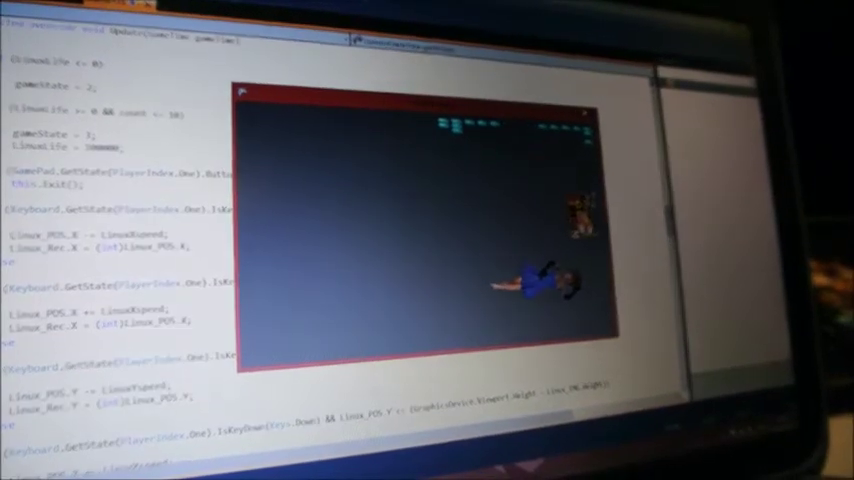
key(Left)
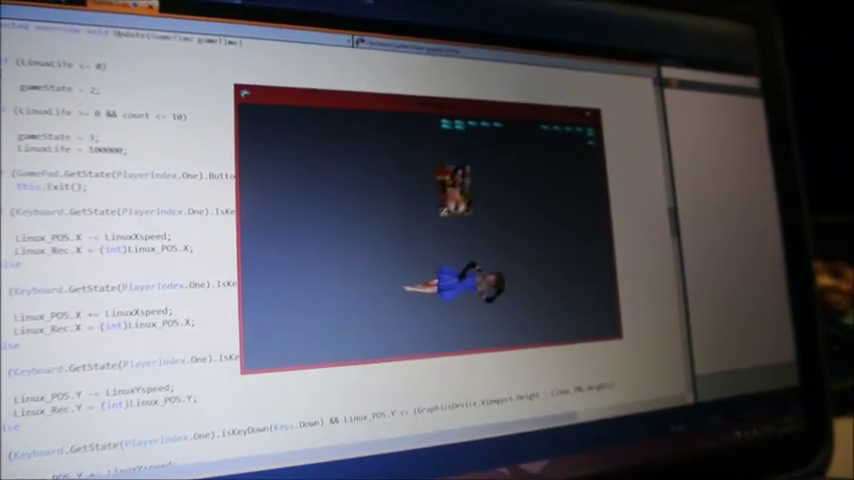
key(Left)
key(Down)
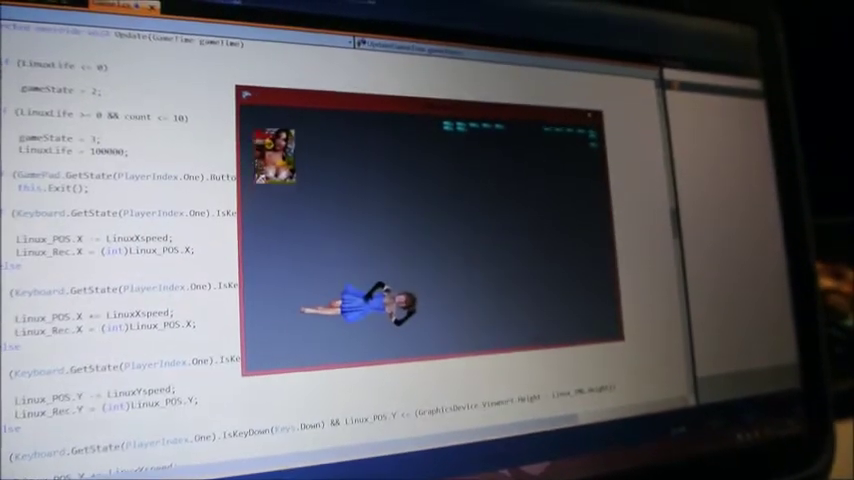